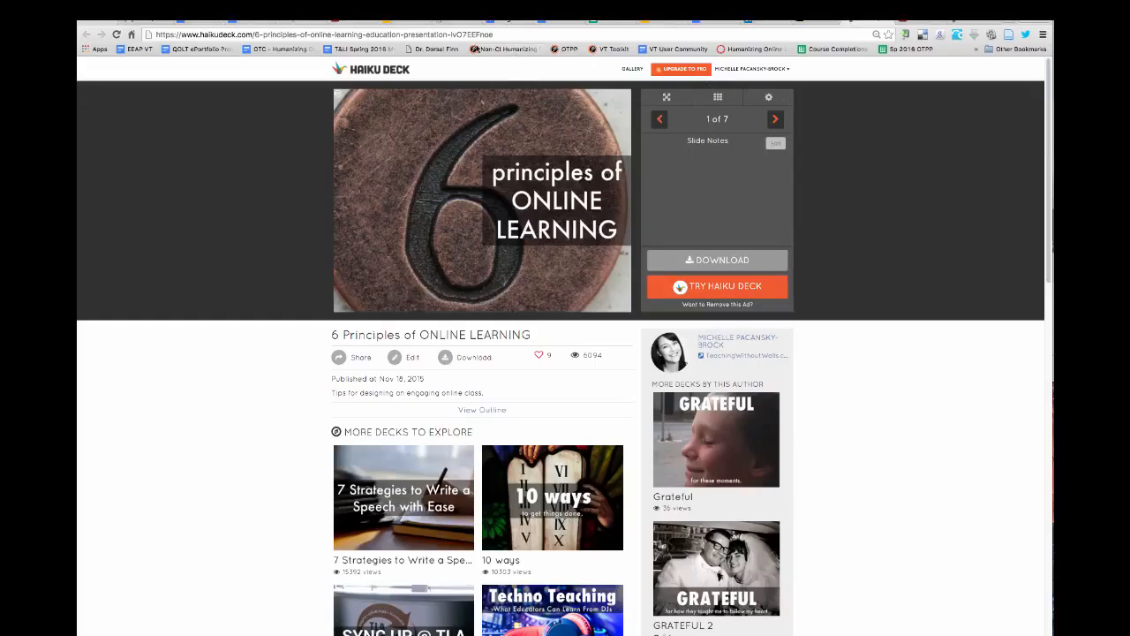
Select the full Haiku Deck URL of the '6 Principles of ONLINE LEARNING' presentation in the address bar.
click(503, 33)
drag(332, 34, 150, 34)
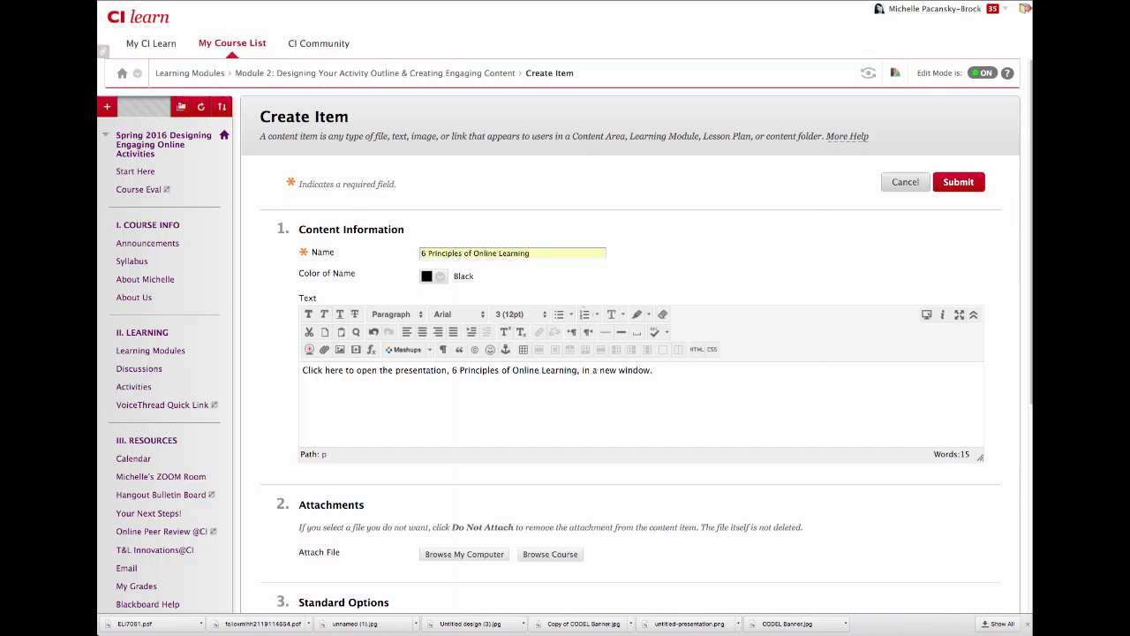
Select the whole 'open the presentation in a new window' sentence and bring up its link settings.
drag(653, 380, 296, 381)
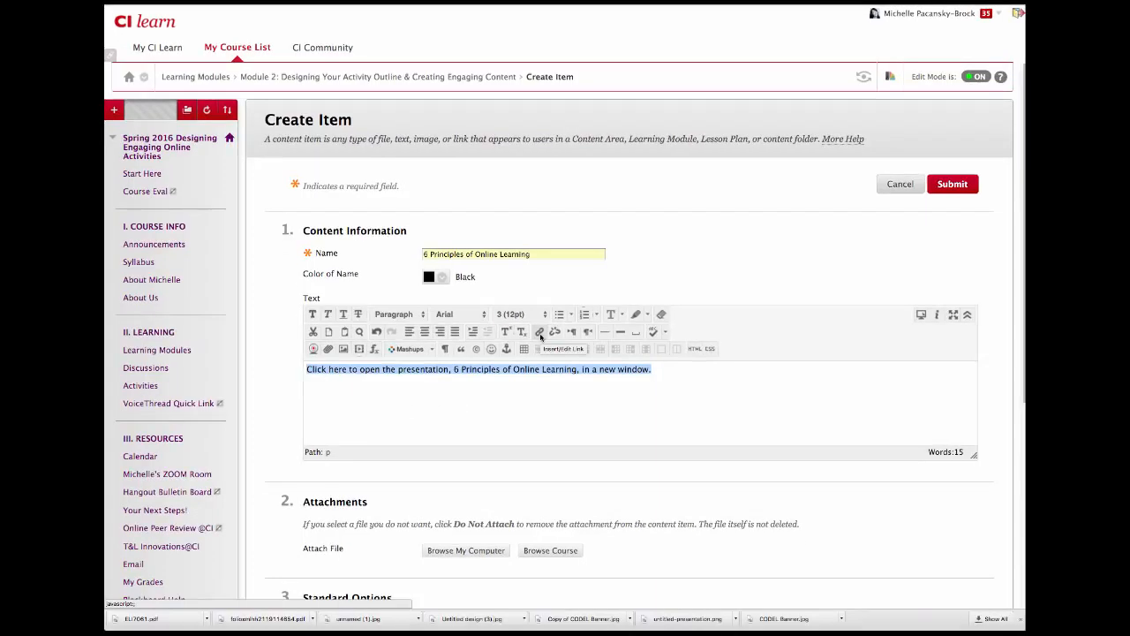
click(540, 335)
Link the sentence to the pasted Haiku Deck URL with target Open in New Window (_blank) and insert it.
click(483, 161)
text(https://www.haikudeck.com/6-principles-of-online-learning-education-presentation-lvO7EEFnoe)
click(582, 314)
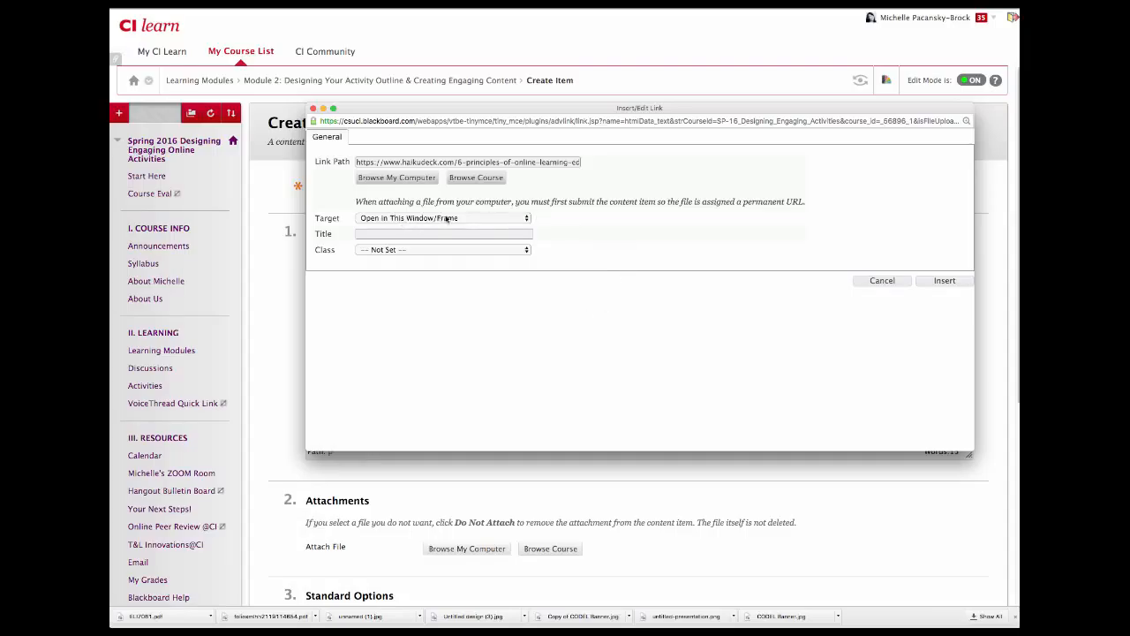
click(477, 218)
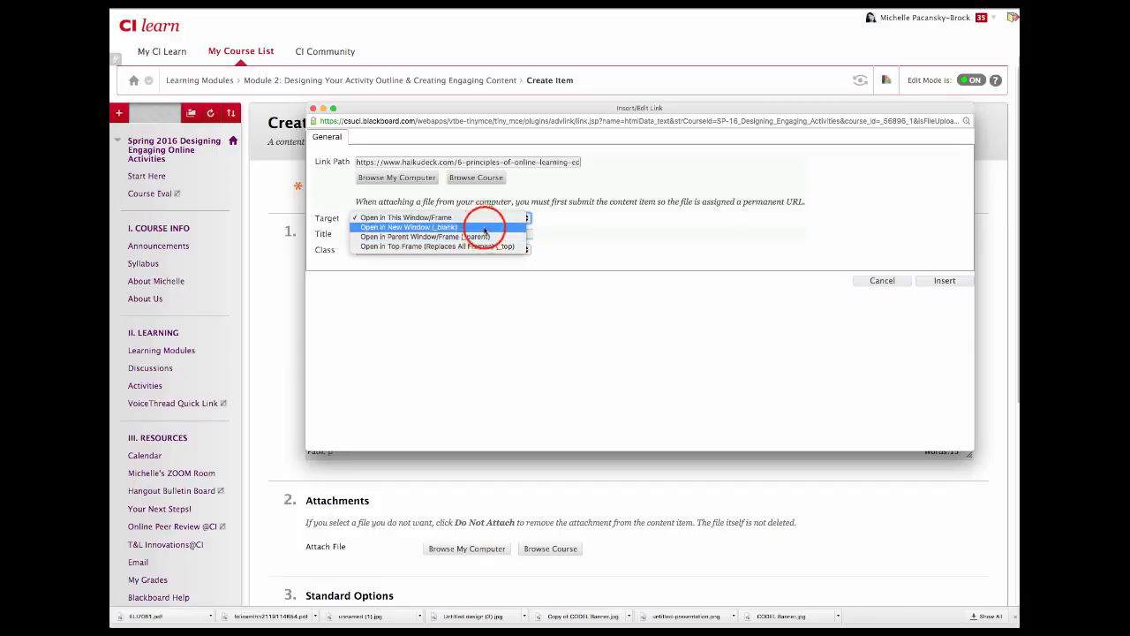
click(483, 228)
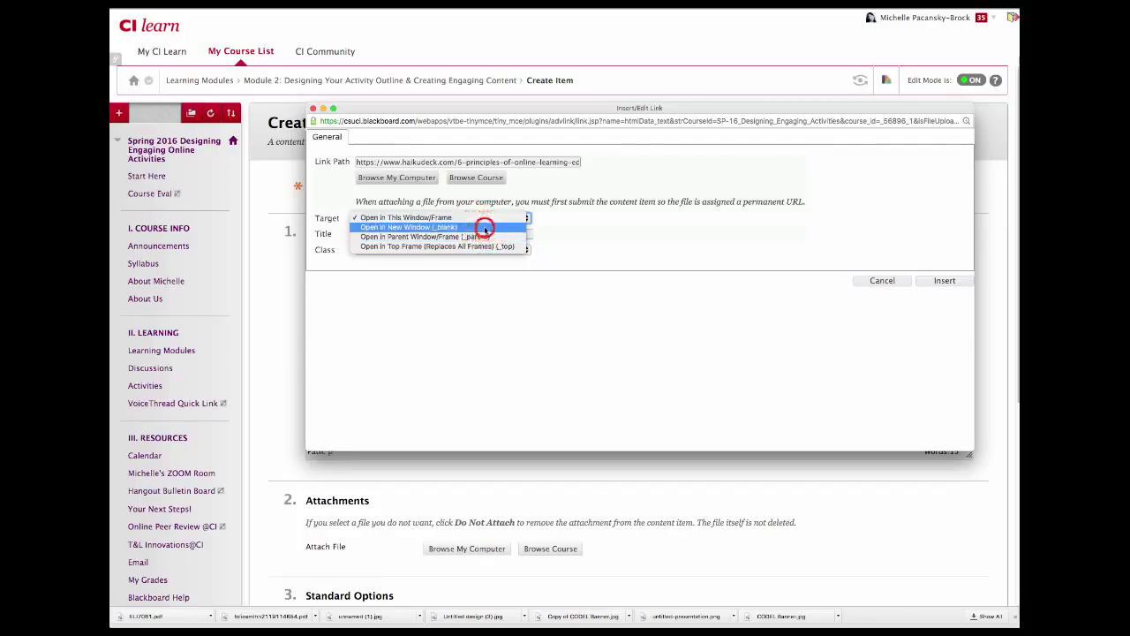
click(943, 280)
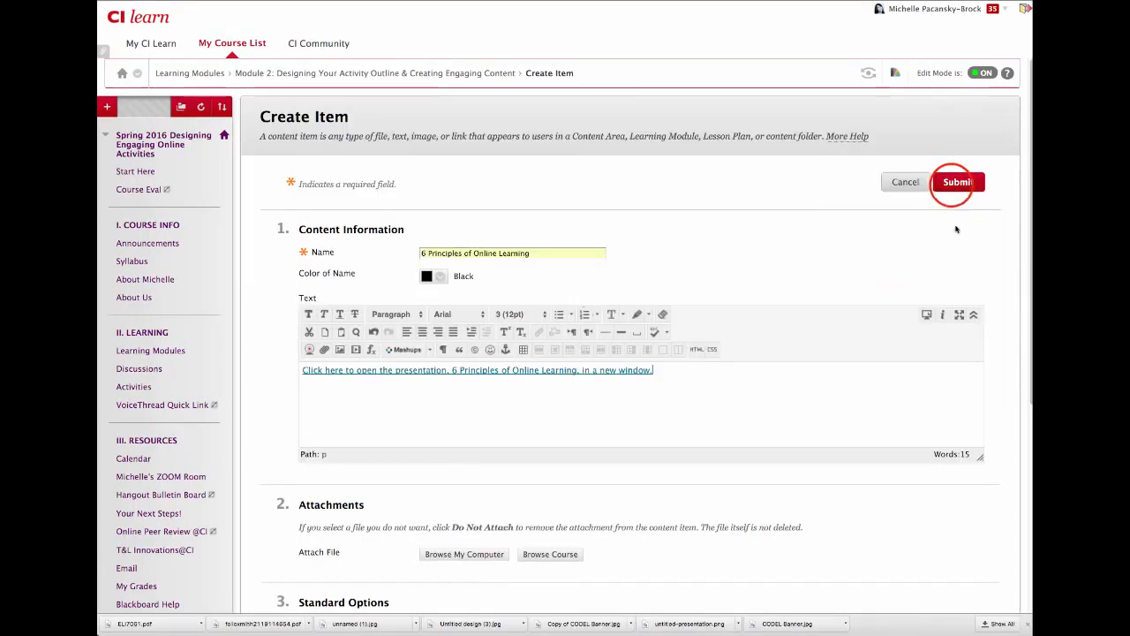
Submit the '6 Principles of Online Learning' item to the Module 2 learning module.
click(953, 184)
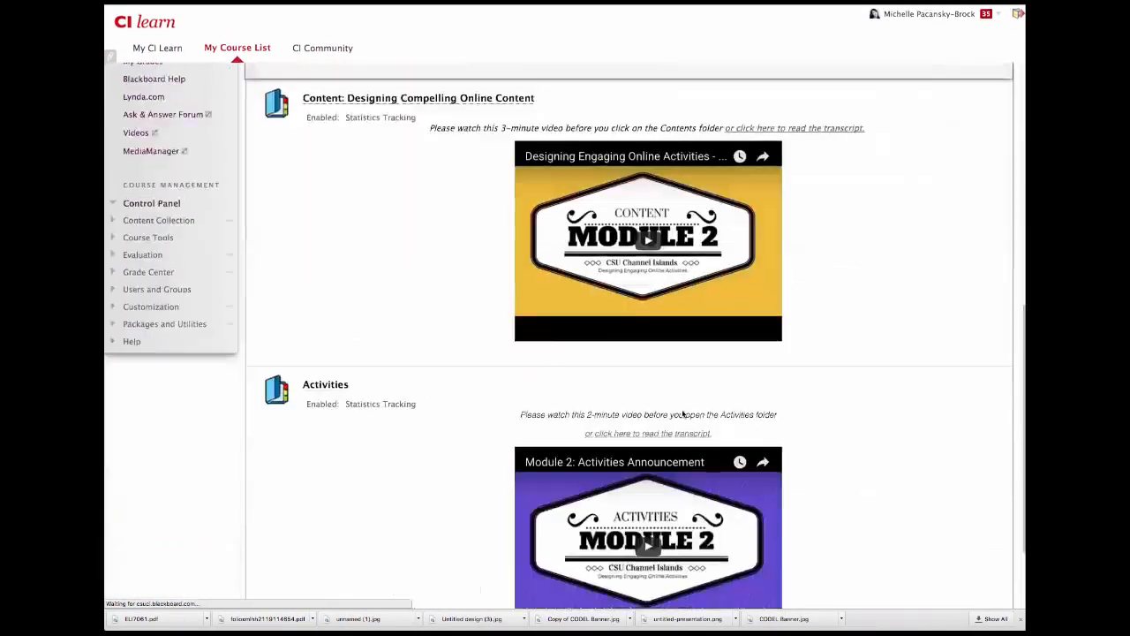